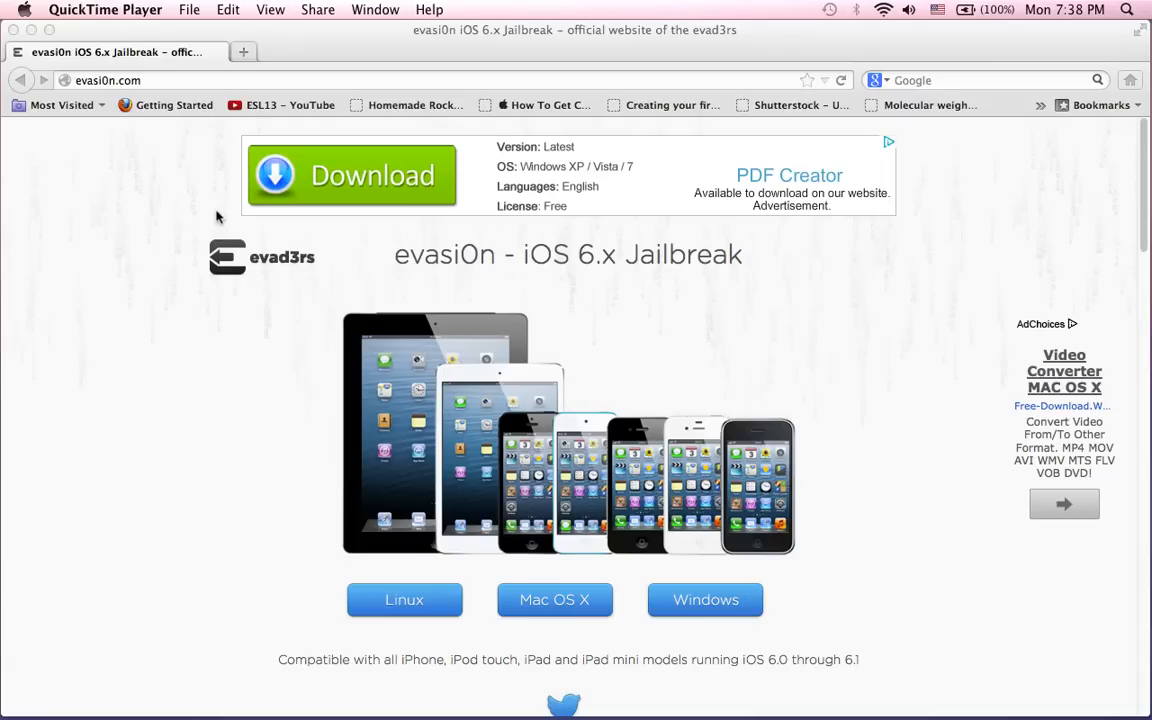
left_click(220, 352)
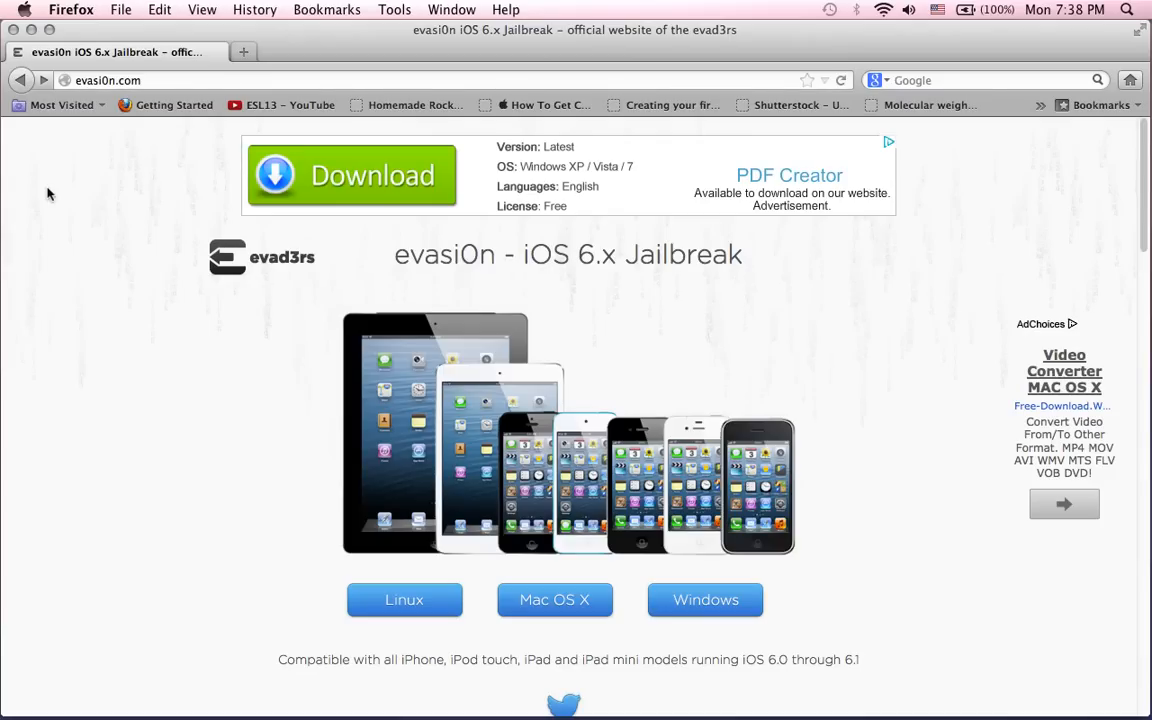
scroll(500, 400, "down", 5)
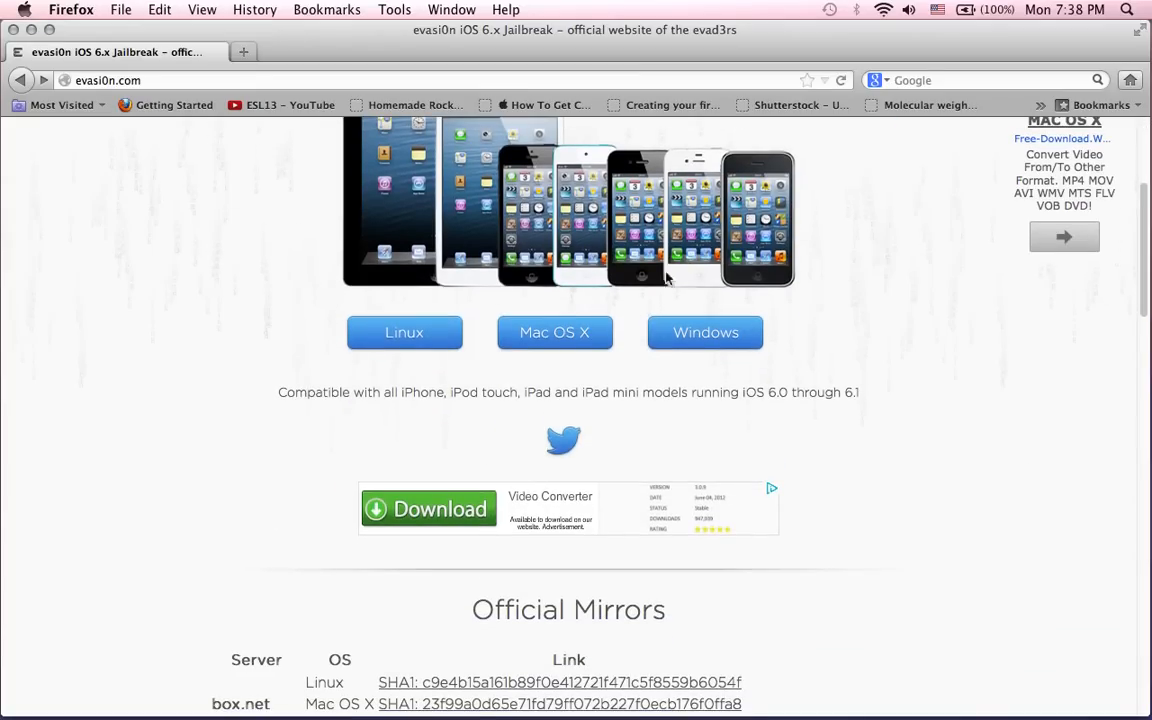
scroll(500, 300, "up", 3)
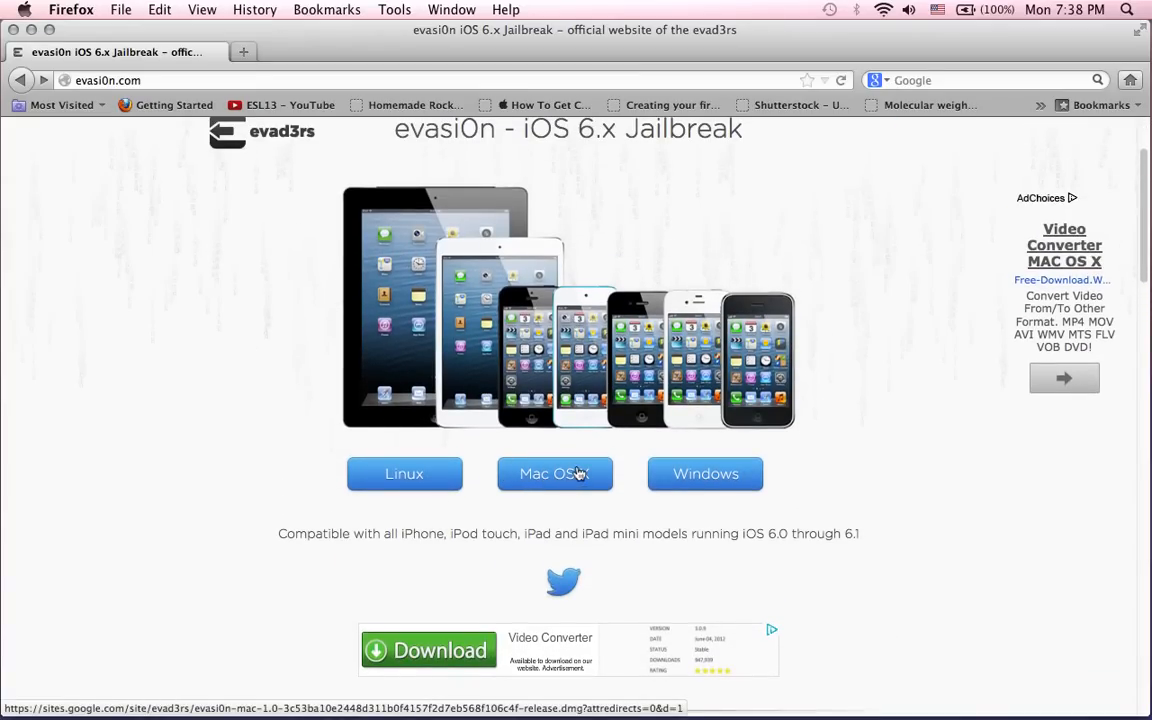
scroll(347, 443, "down", 8)
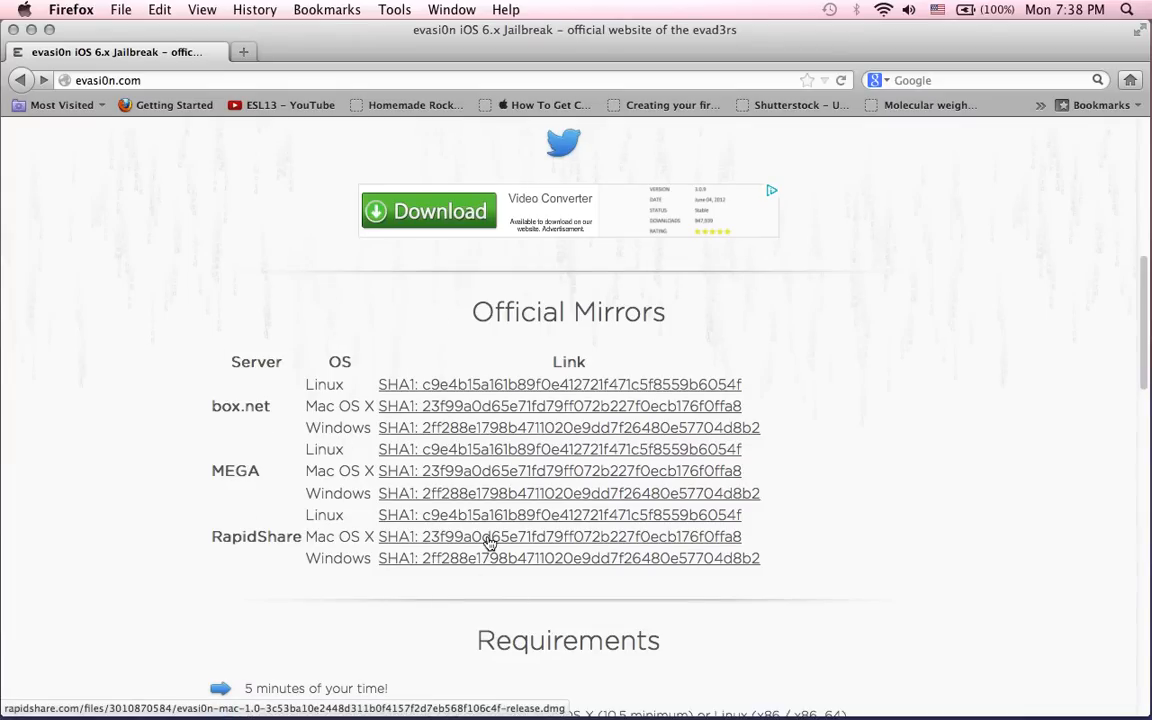
scroll(489, 541, "up", 8)
scroll(530, 500, "up", 2)
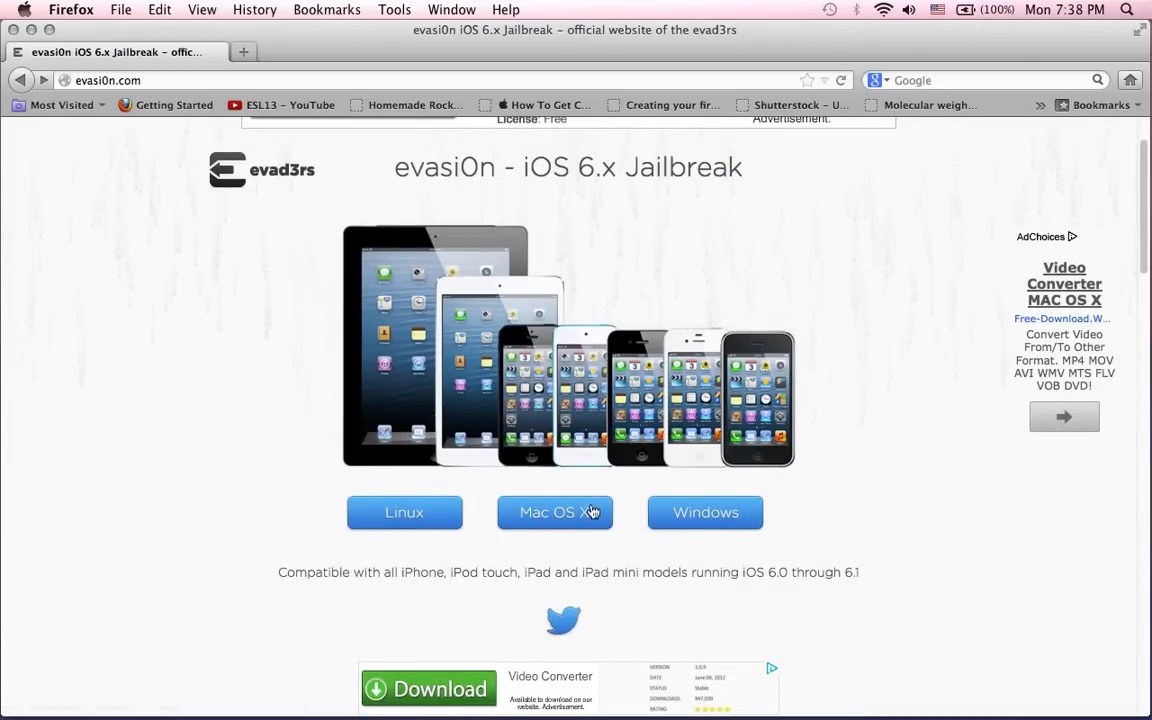
scroll(640, 525, "down", 7)
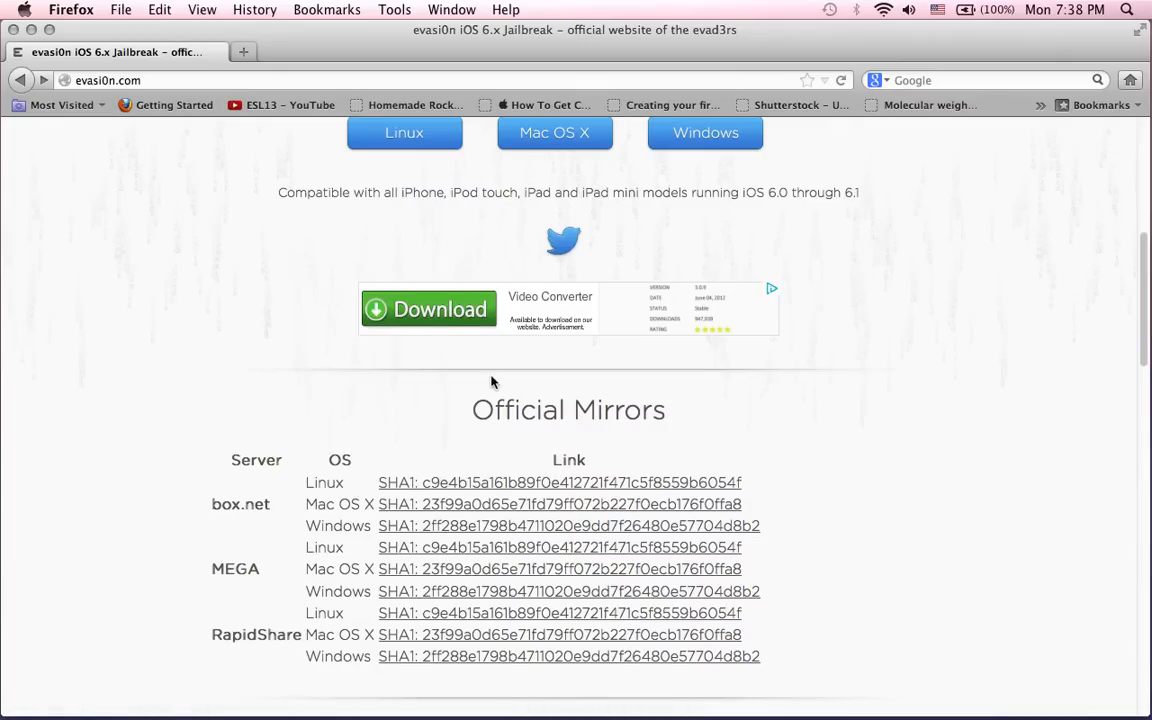
scroll(491, 381, "down", 4)
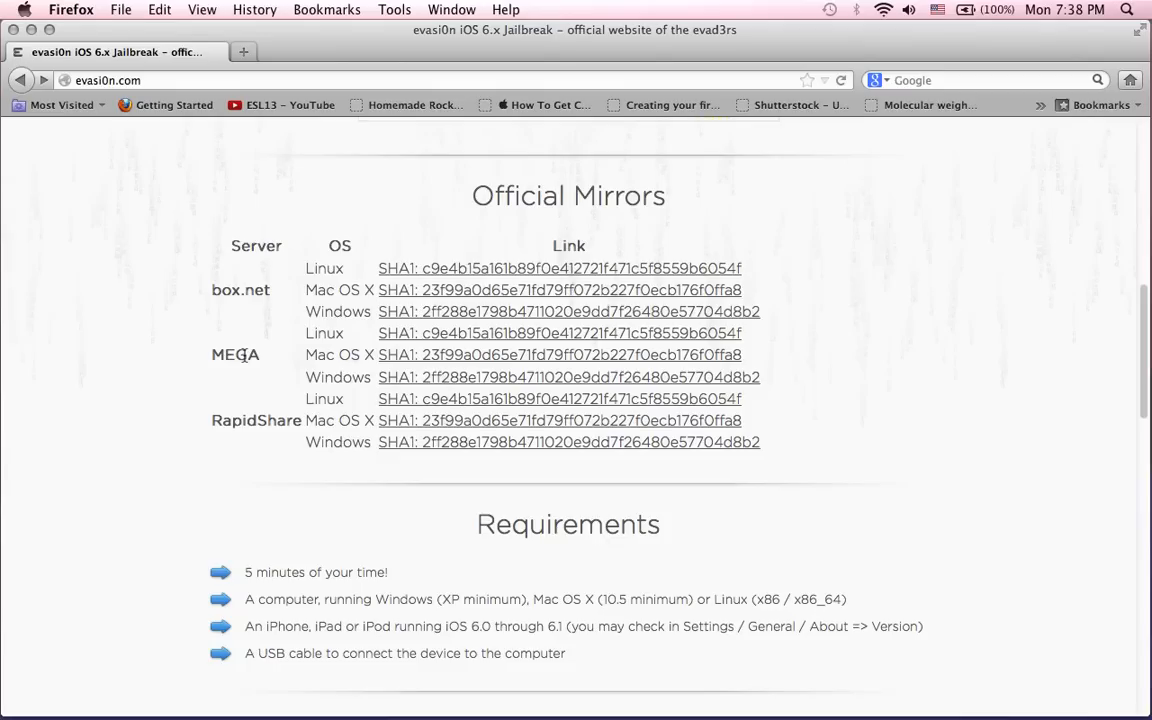
scroll(244, 358, "up", 2)
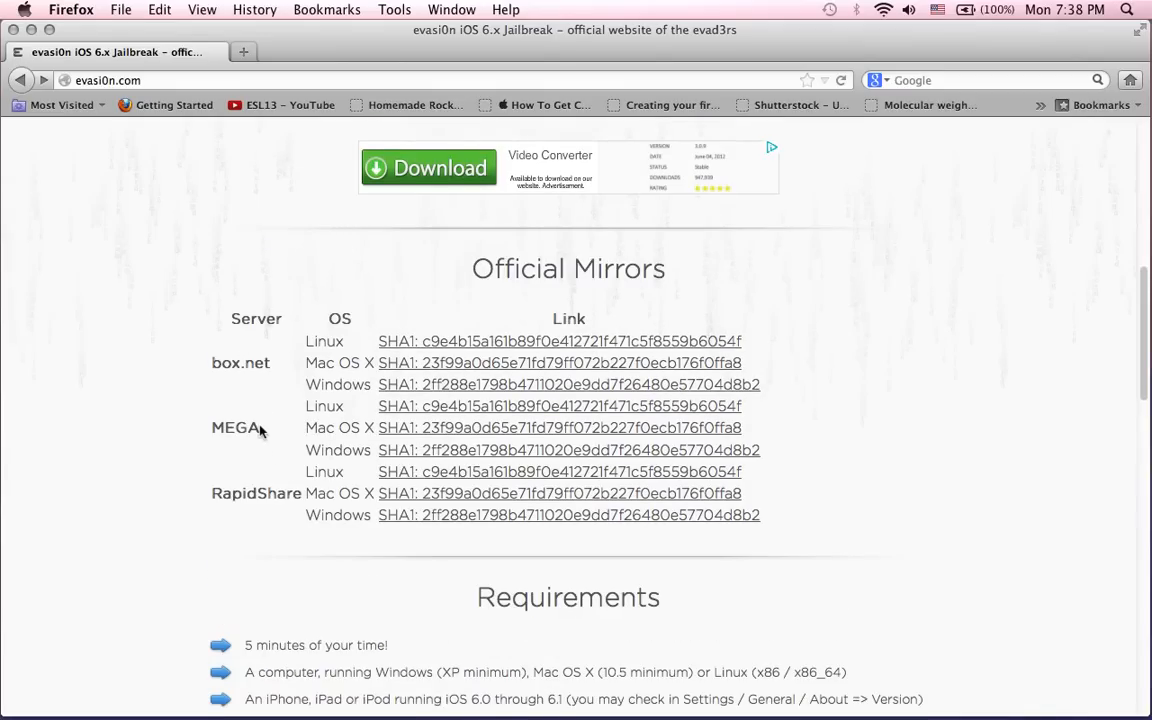
Hide Firefox and mount the evasi0n 1.0 disk image from the Downloads stack.
left_click(33, 30)
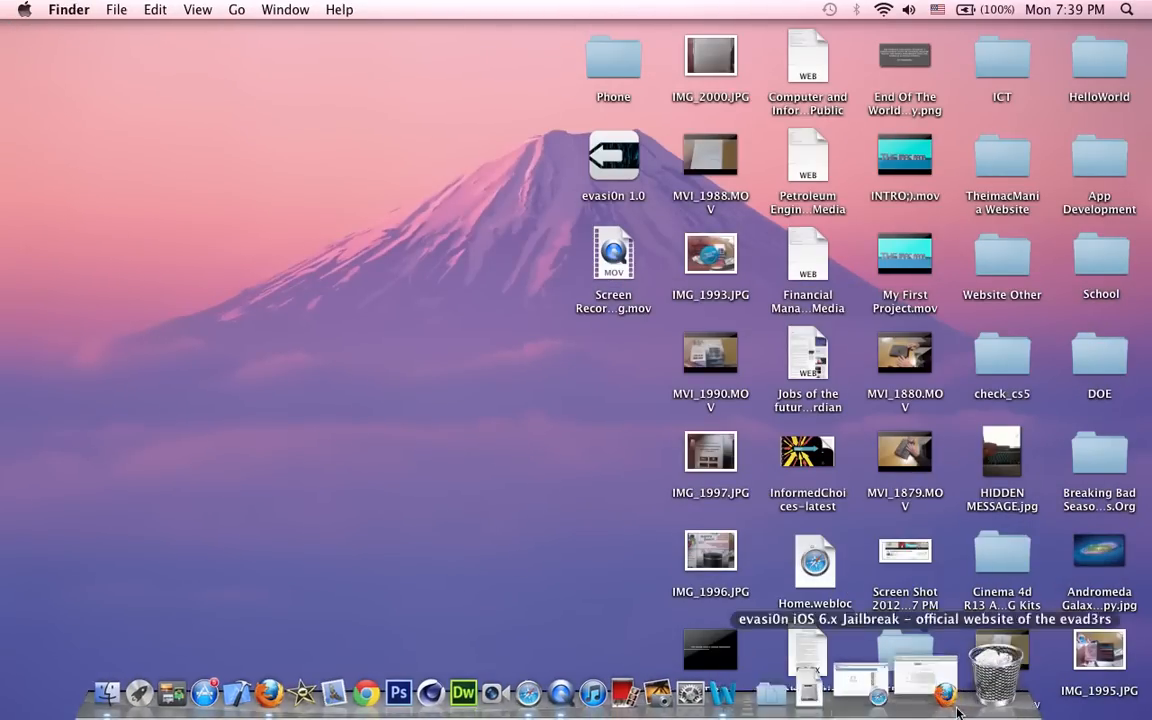
left_click(922, 690)
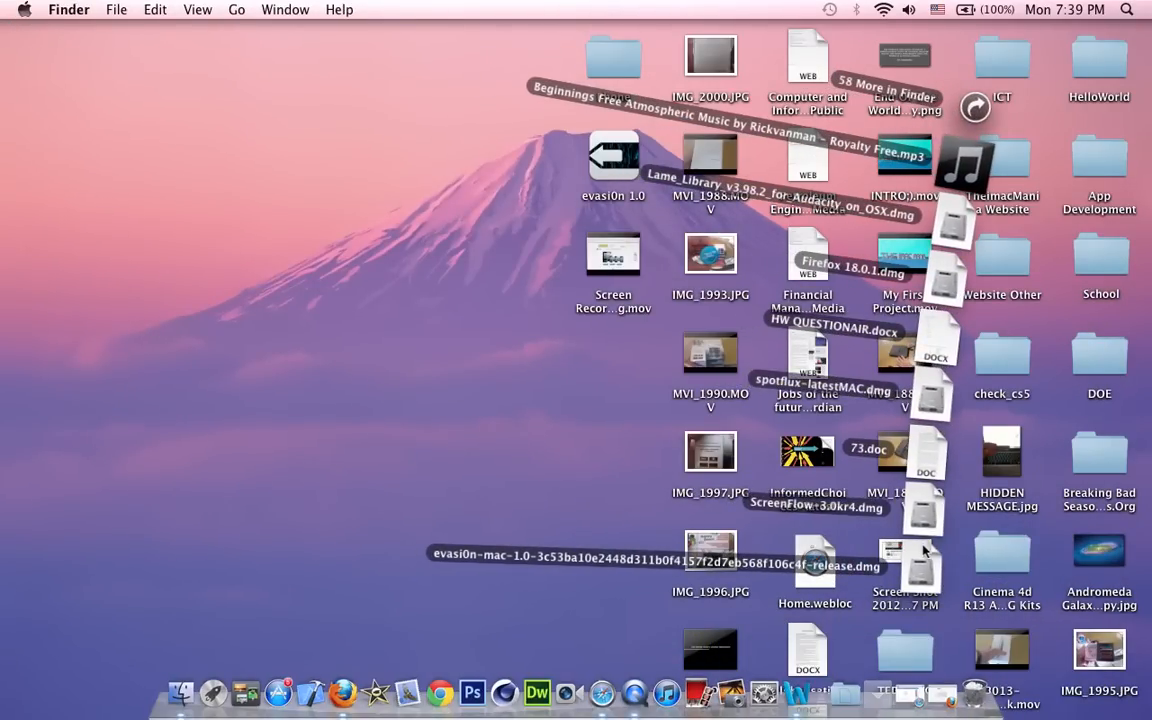
left_click(745, 517)
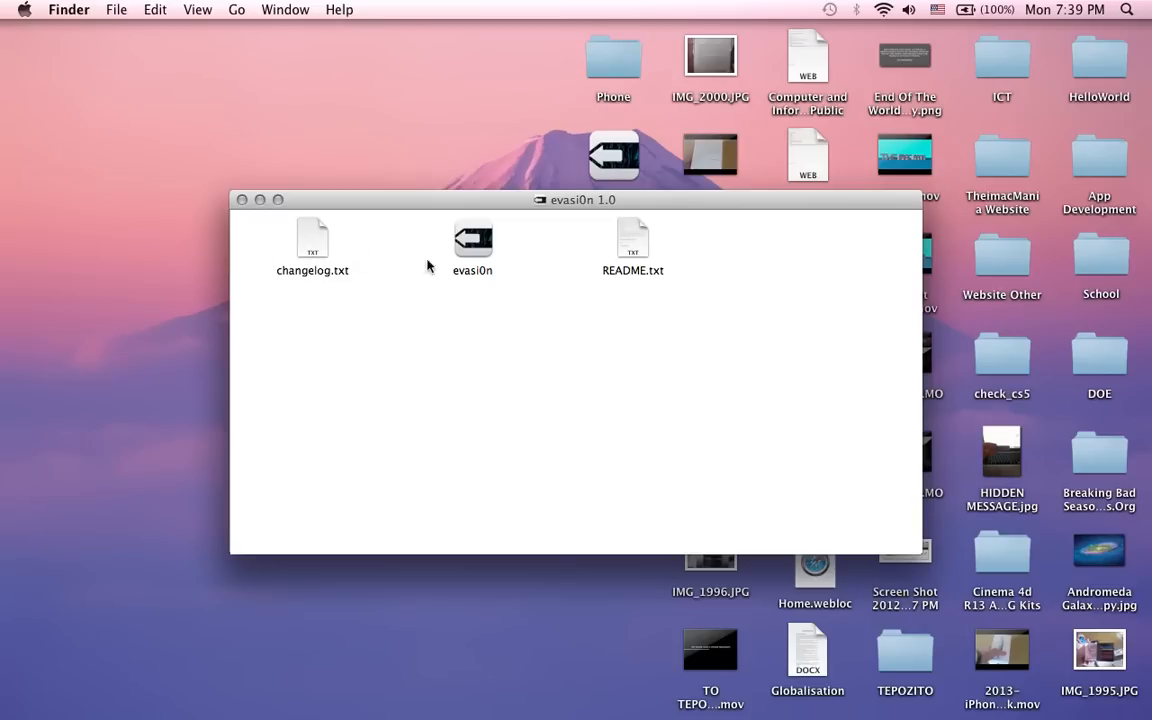
Launch the evasi0n app from the mounted disk image, reaching its welcome window.
left_click(640, 246)
left_click(527, 237)
double_click(472, 248)
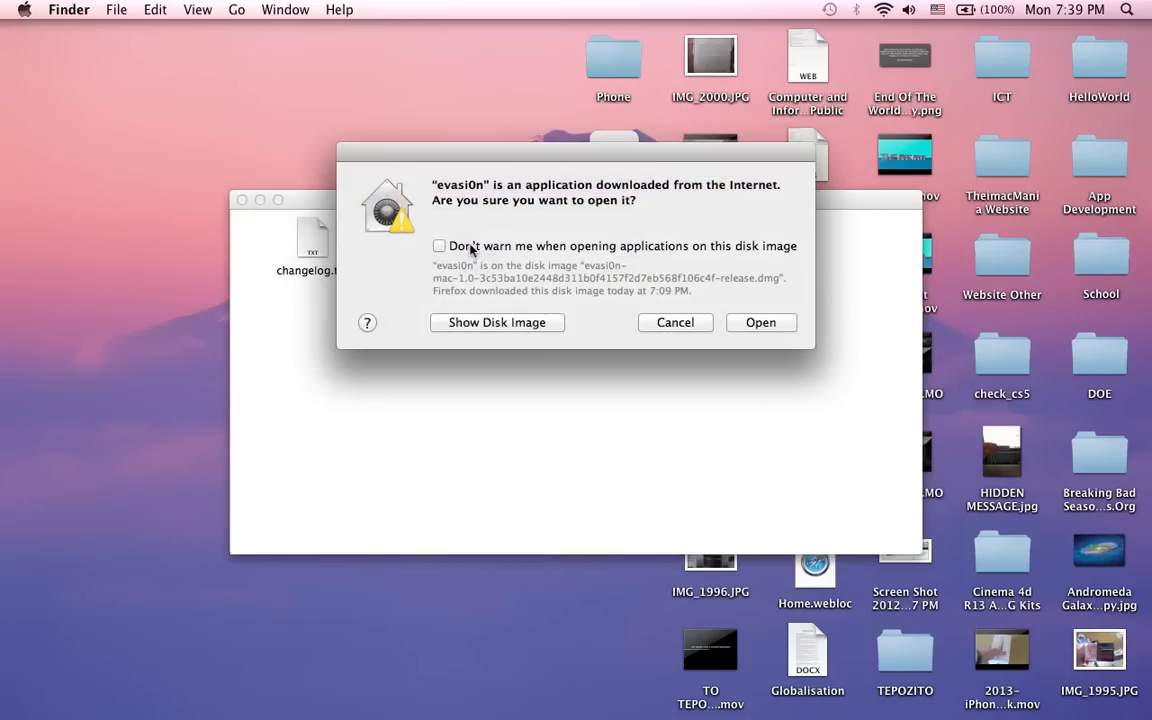
left_click(739, 325)
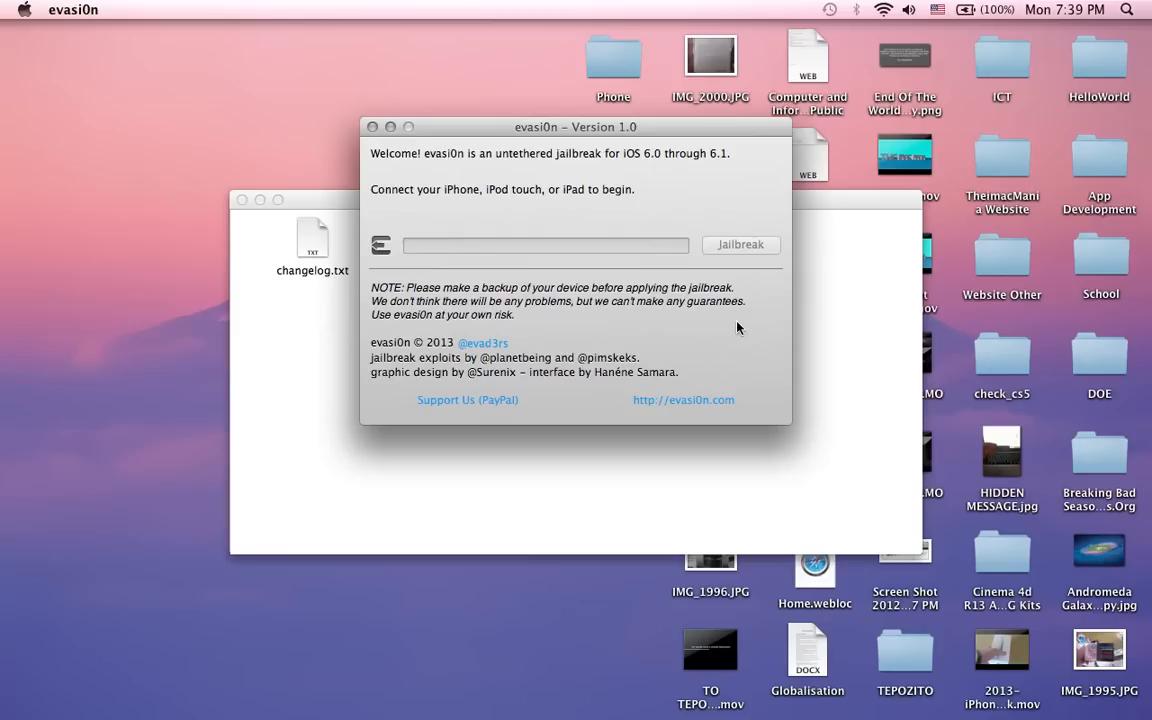